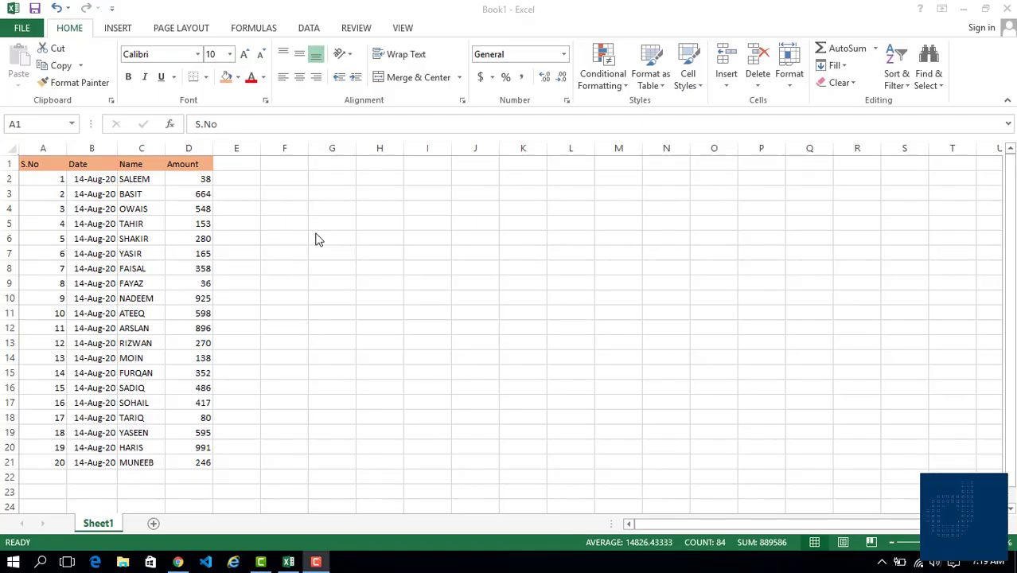
Step: Enter the label AND in cell G3 and the label OR in cell H3
click(347, 191)
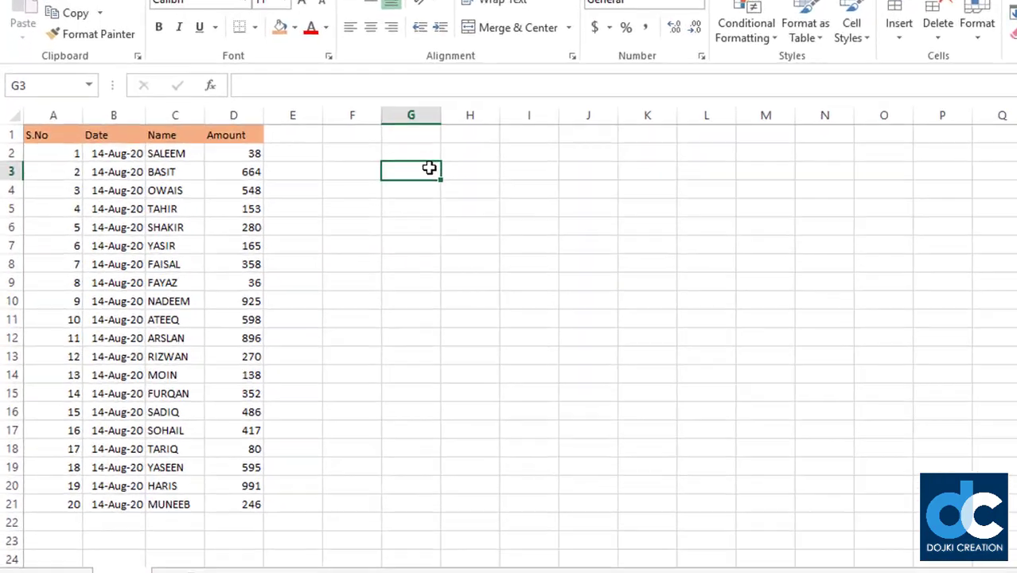
text(AND)
key(Return)
key(Up)
key(Right)
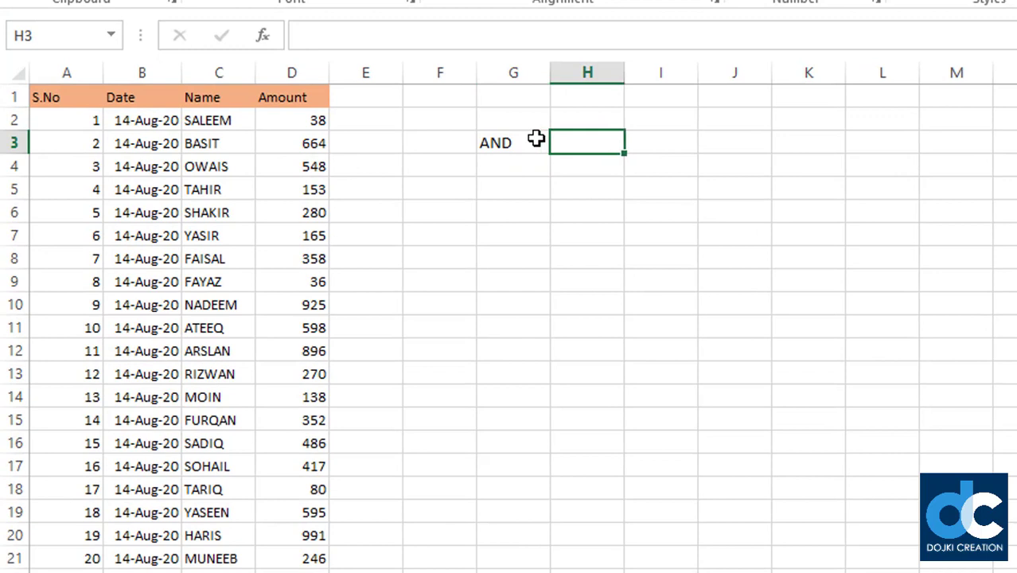
text(OR)
key(Return)
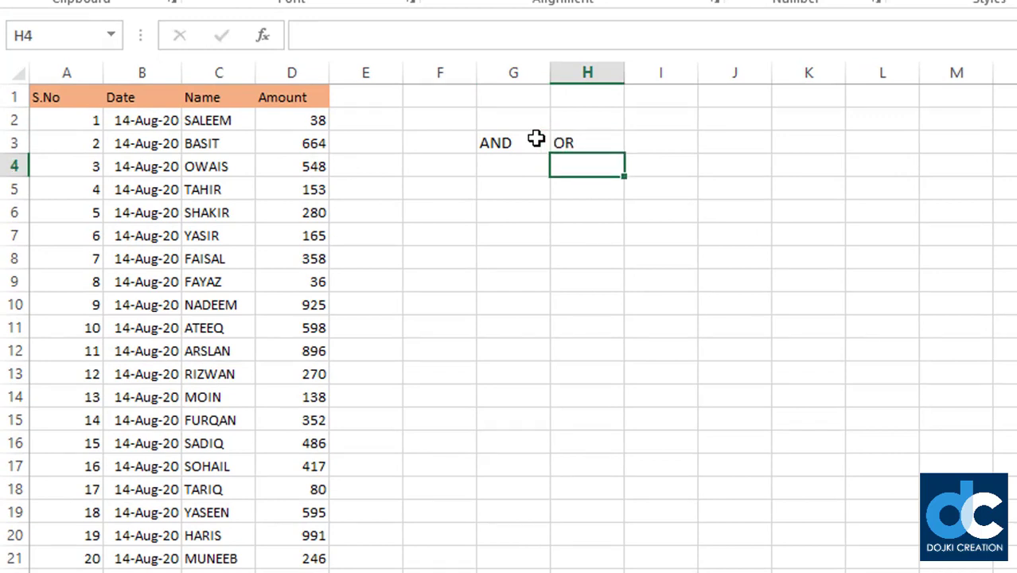
key(Up)
key(Left)
key(Right)
key(Down)
key(Up)
key(Up)
key(Left)
key(shift+Right)
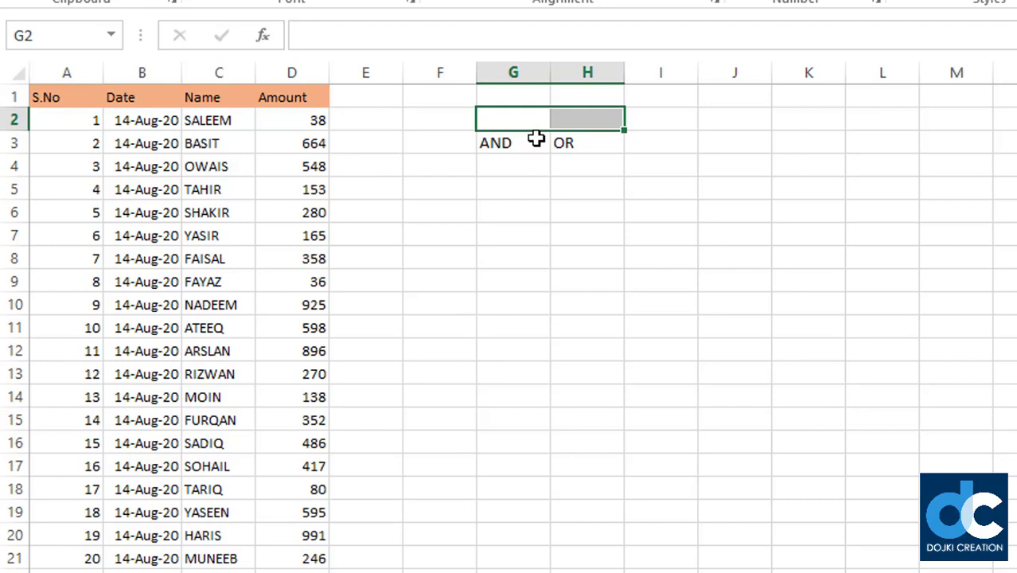
Step: Clear the AND label from G3 and the OR label from H3
click(535, 139)
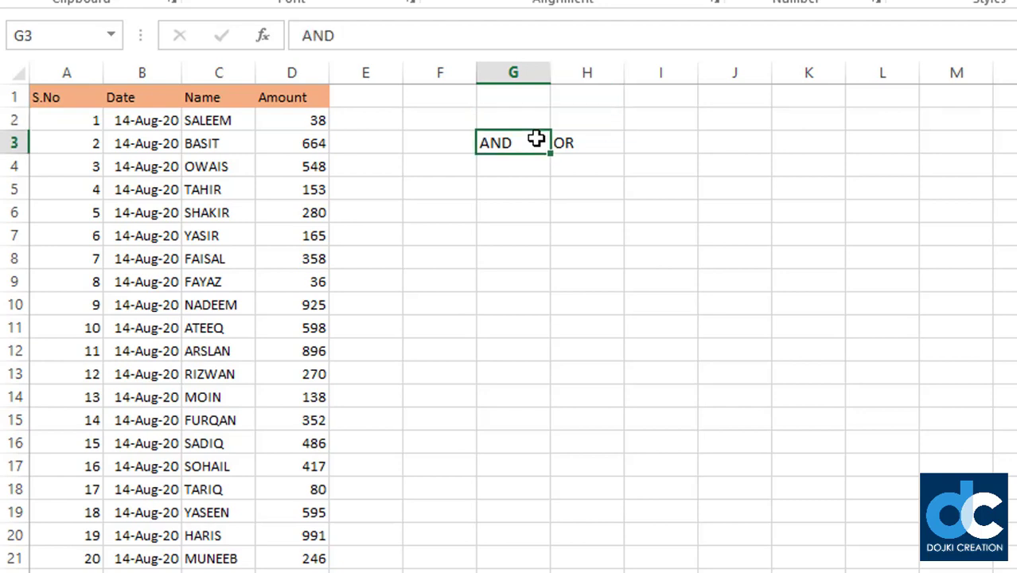
key(Delete)
key(Up)
key(Right)
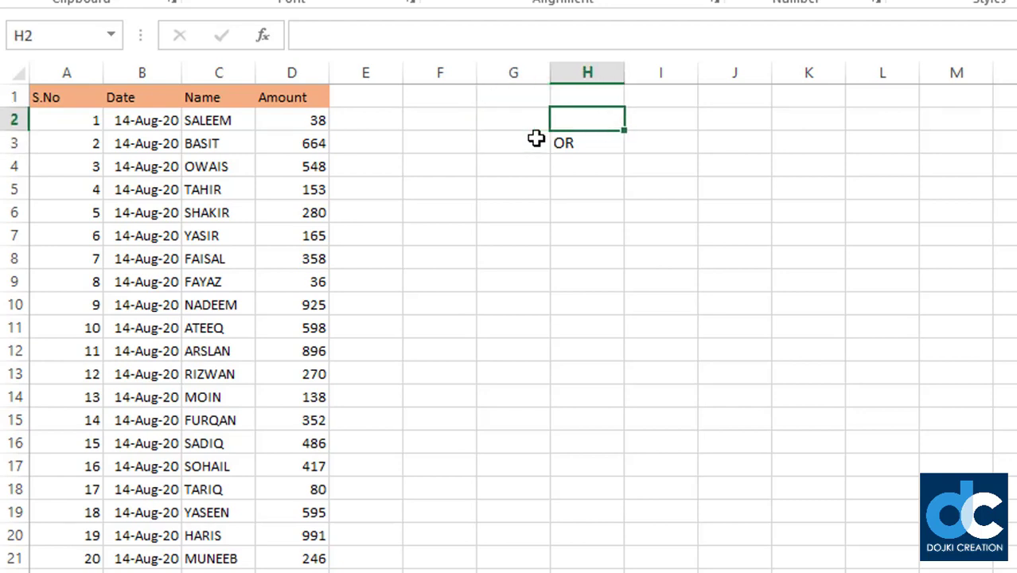
key(Down)
key(Delete)
key(Left)
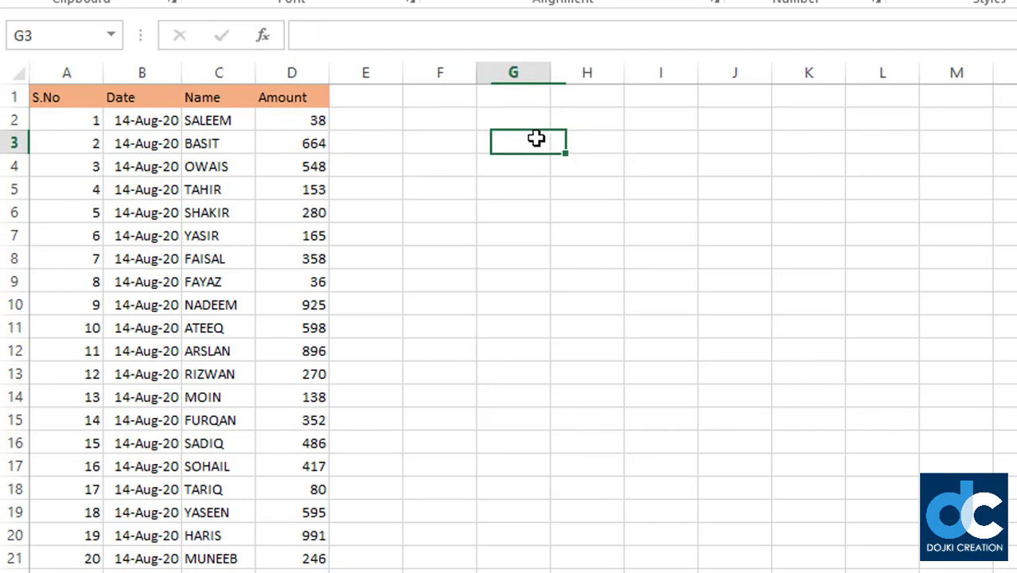
Step: Add the column headers OR in E1 and AND in F1, beside the Amount header
key(Left)
key(Up)
key(Up)
key(Left)
text(OR)
key(Return)
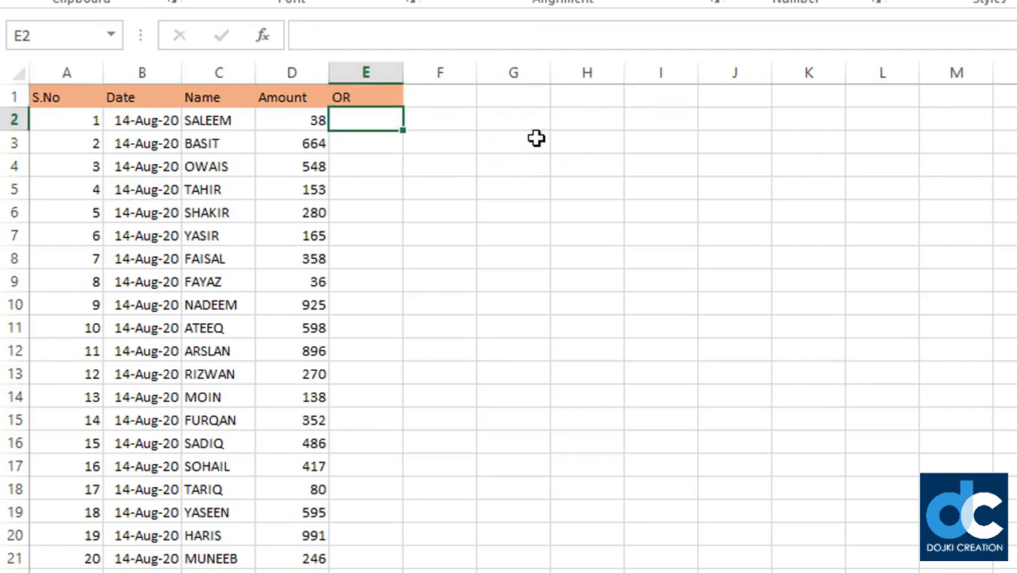
key(Up)
key(Right)
text(AND)
key(Return)
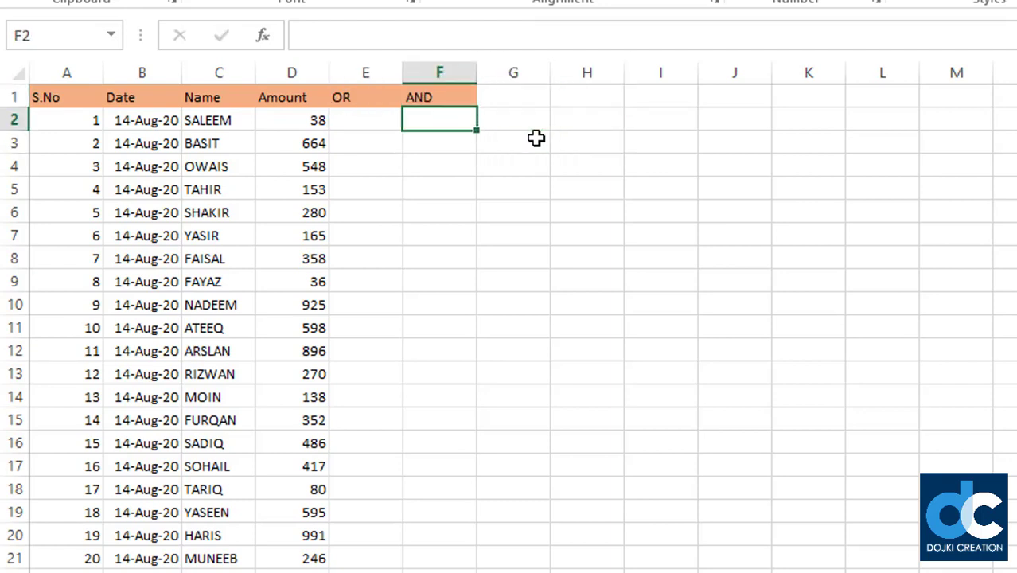
Step: Begin an OR formula in E2 whose first condition compares C2 with the name from row 3 as quoted text
key(Left)
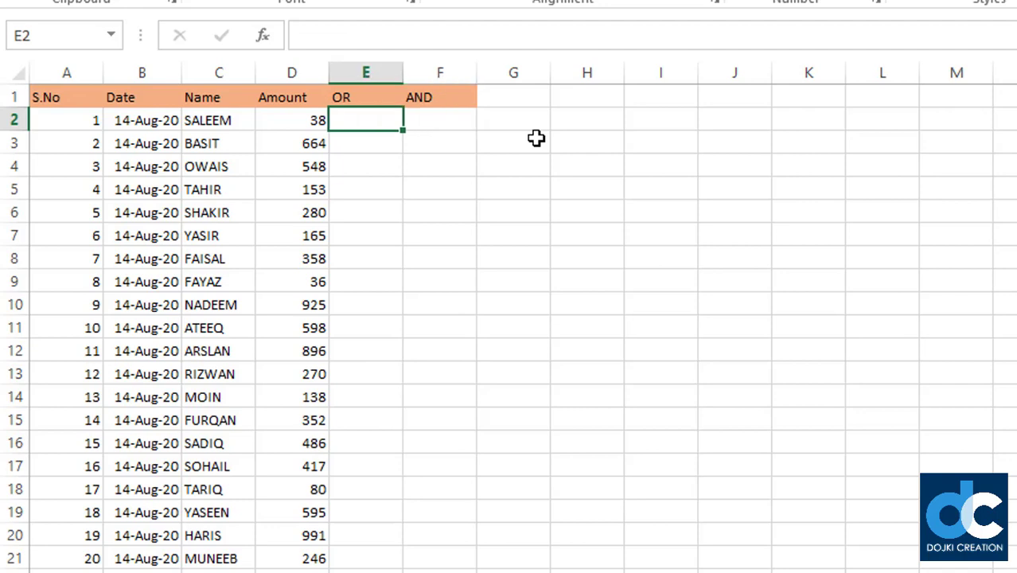
text(=)
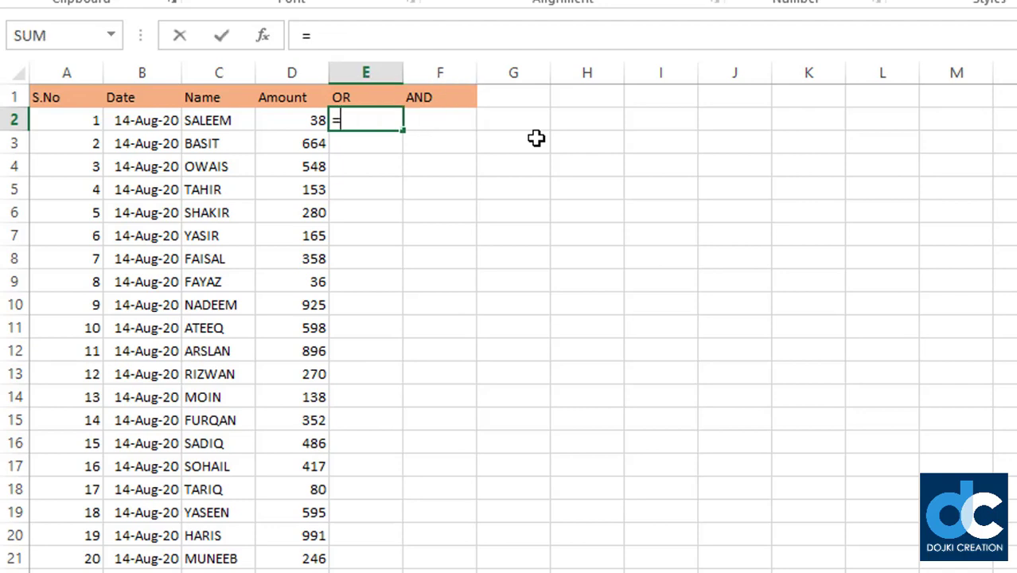
text(OR()
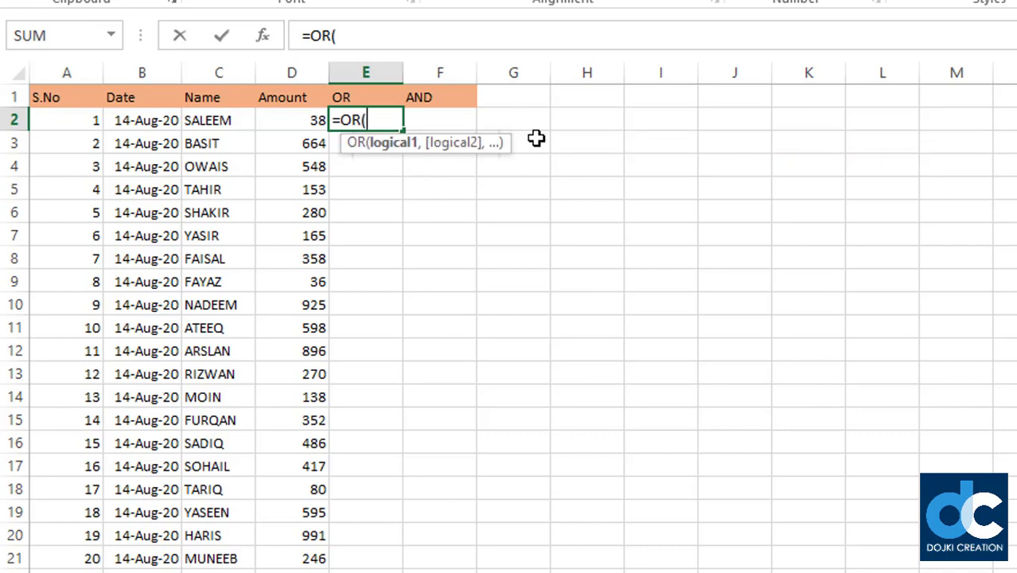
key(Left)
key(Left)
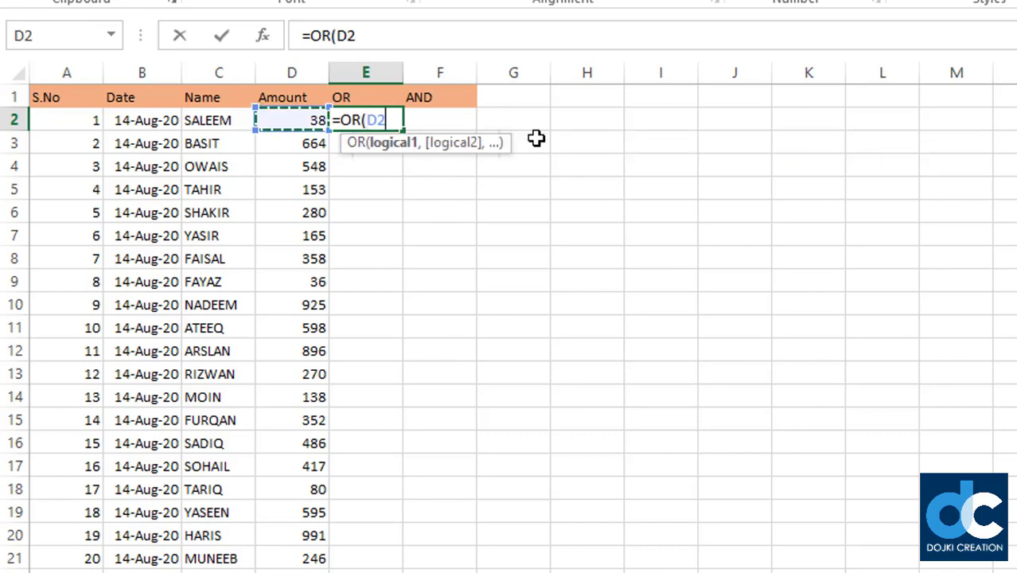
text(BAI)
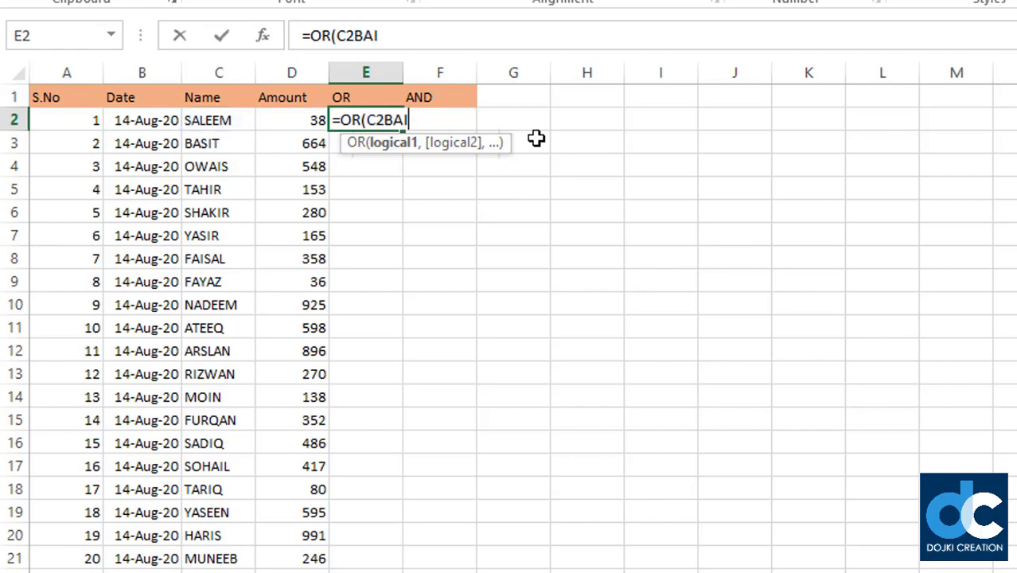
key(BackSpace)
key(BackSpace)
key(BackSpace)
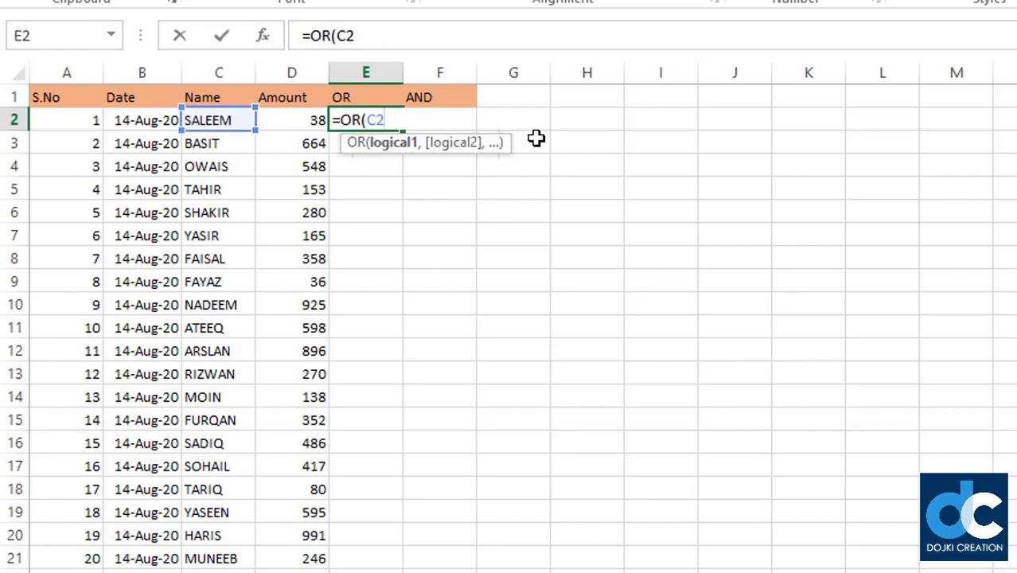
text(="NAS)
key(BackSpace)
key(BackSpace)
key(BackSpace)
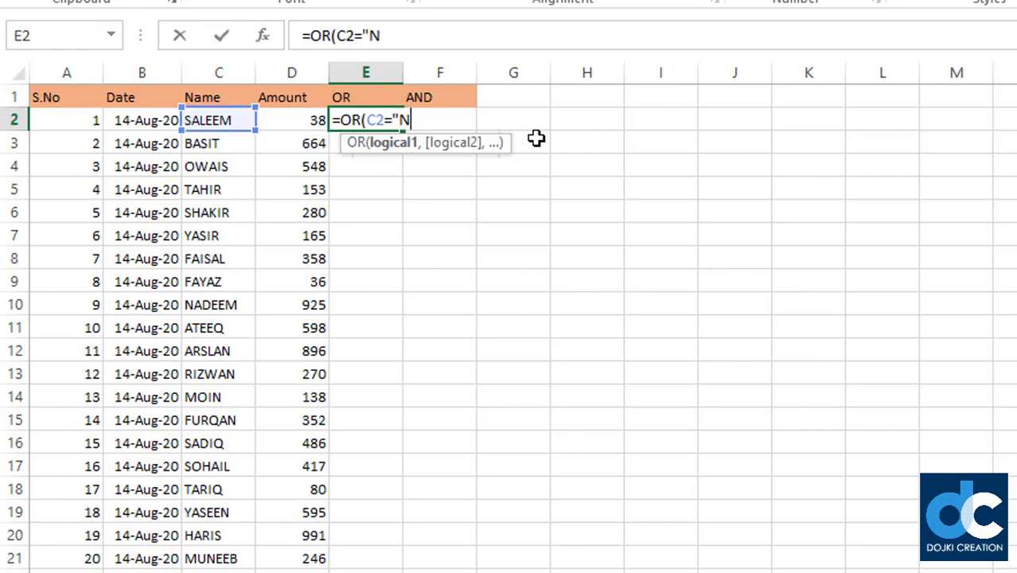
text(BASIT)
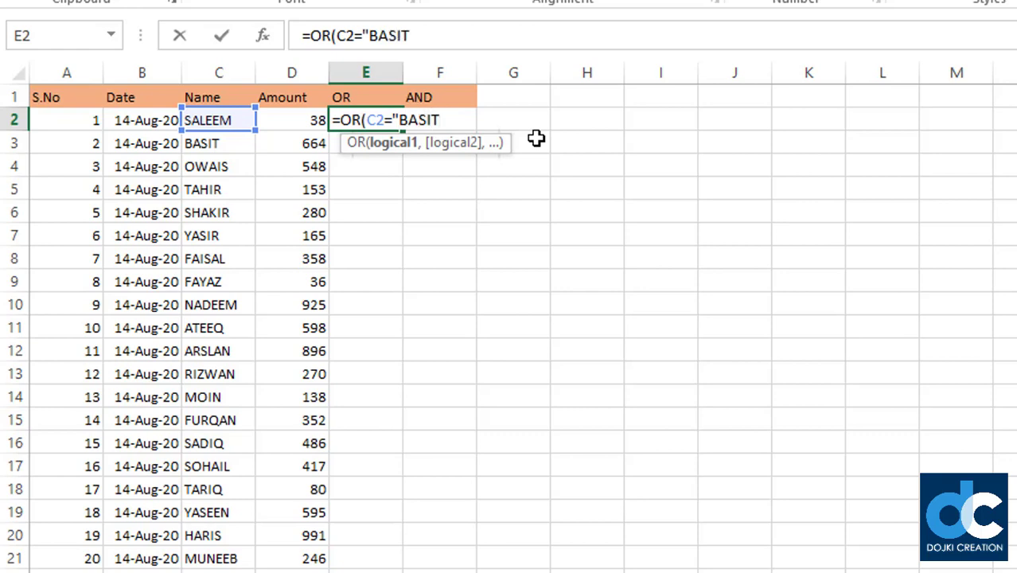
text(",)
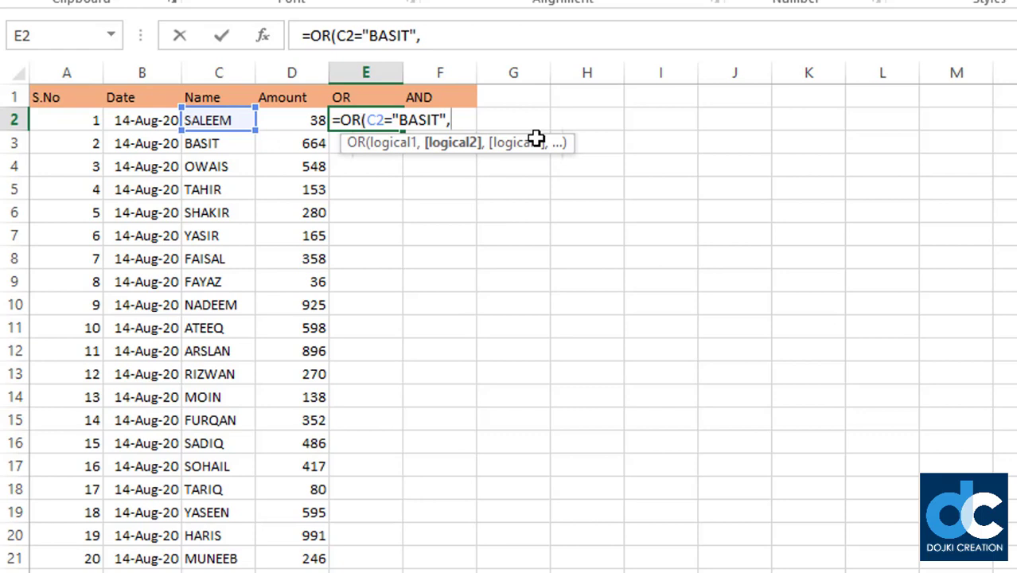
Step: Complete the OR formula in E2 with the second condition D2=38
key(Left)
text(=)
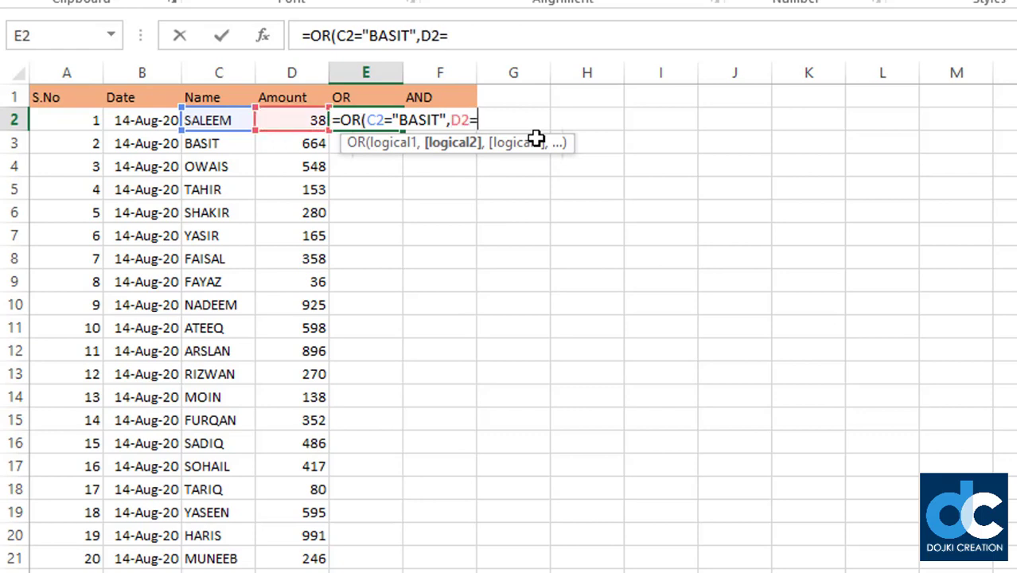
text(38))
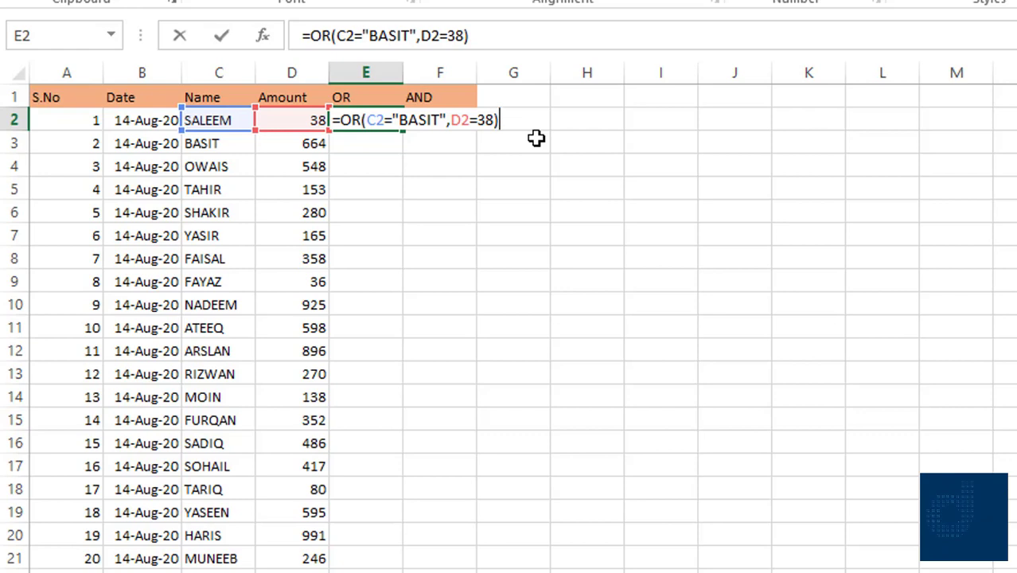
key(Return)
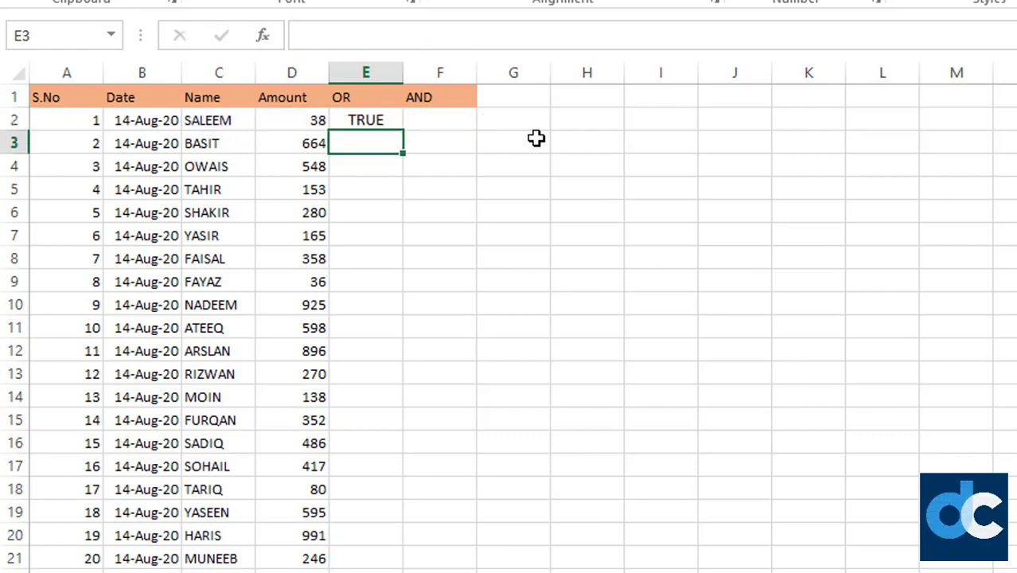
Step: Enter an AND formula in F2 testing that C2 equals the row 3 name as quoted text and D2=38
key(Up)
key(Right)
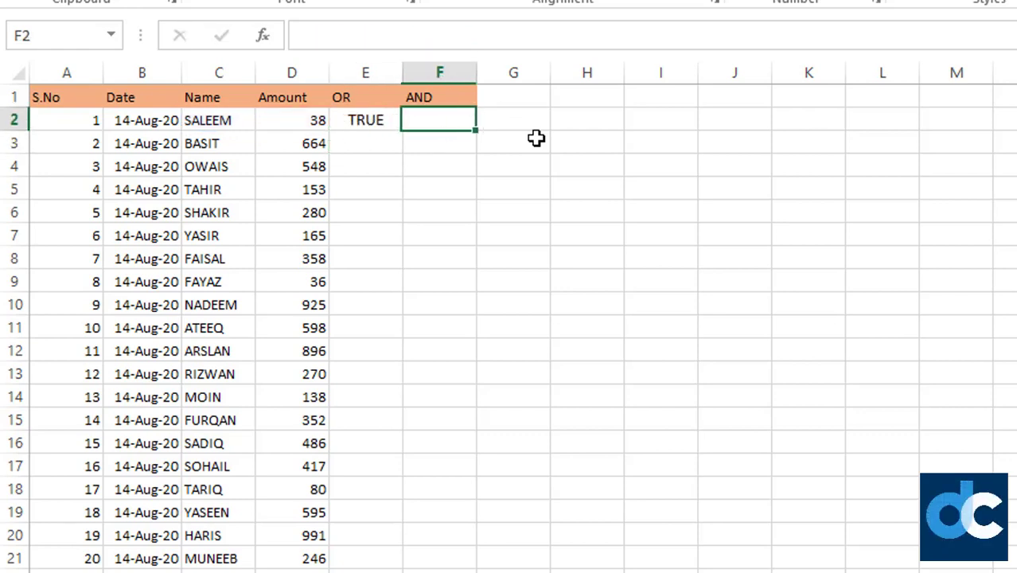
text(=AND()
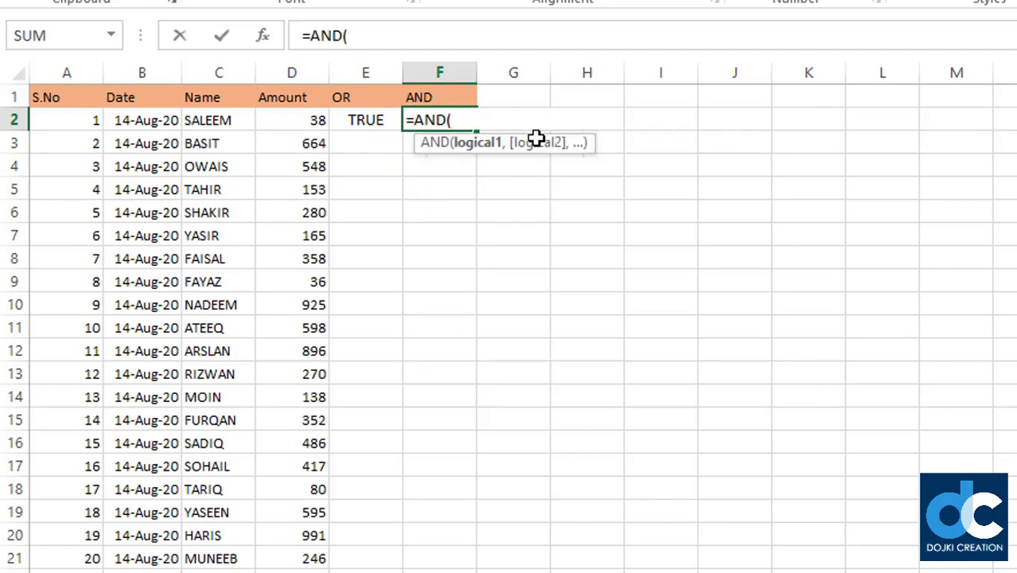
key(Left)
key(Left)
key(Left)
text(="BAI)
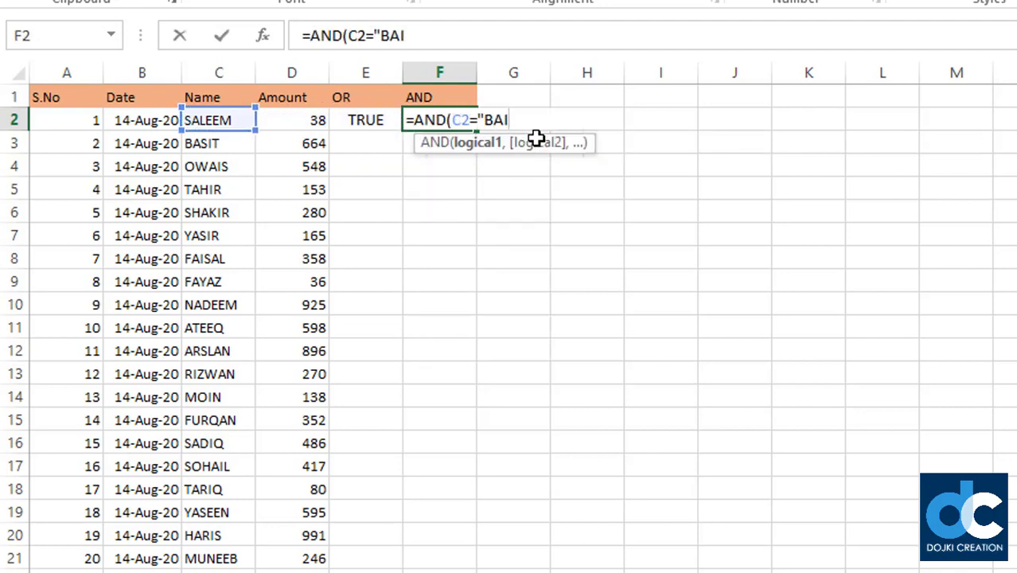
key(BackSpace)
text(SIT",)
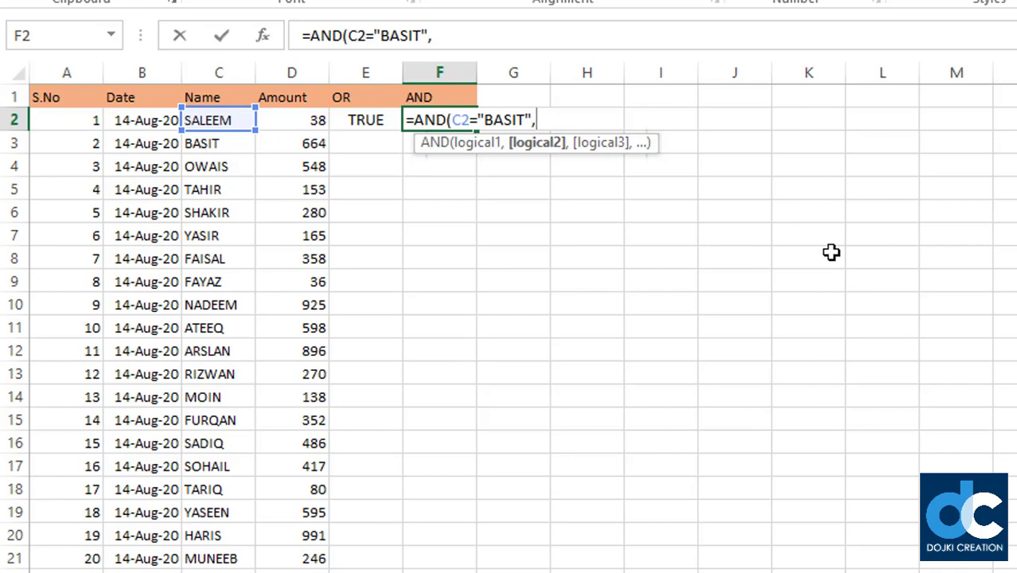
key(Left)
key(Left)
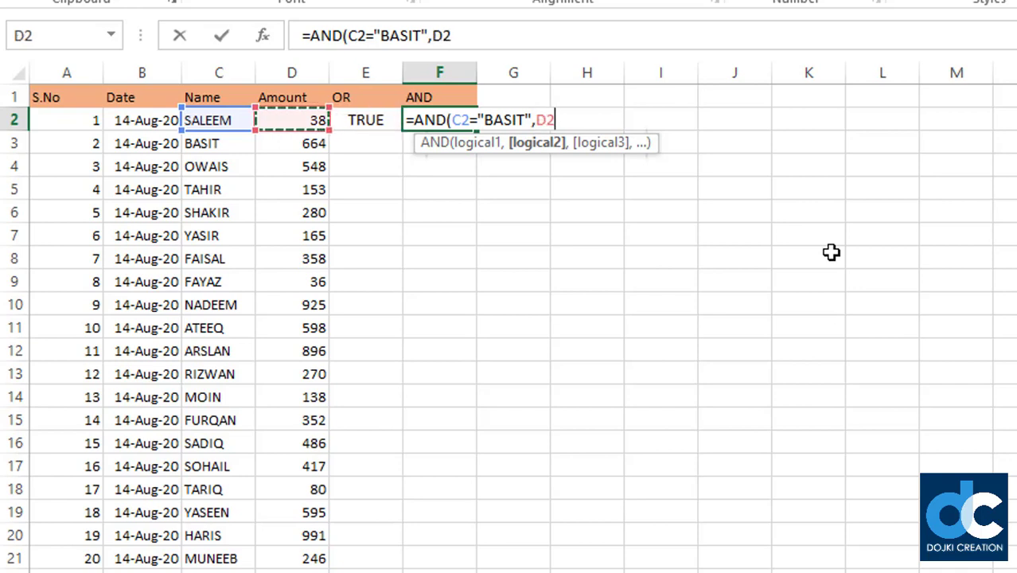
text(=38))
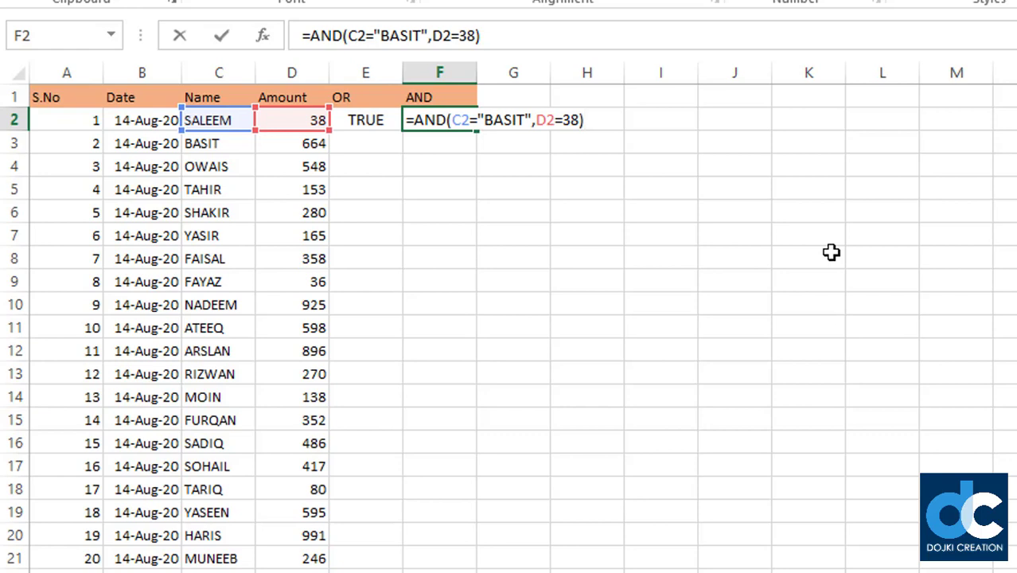
key(Return)
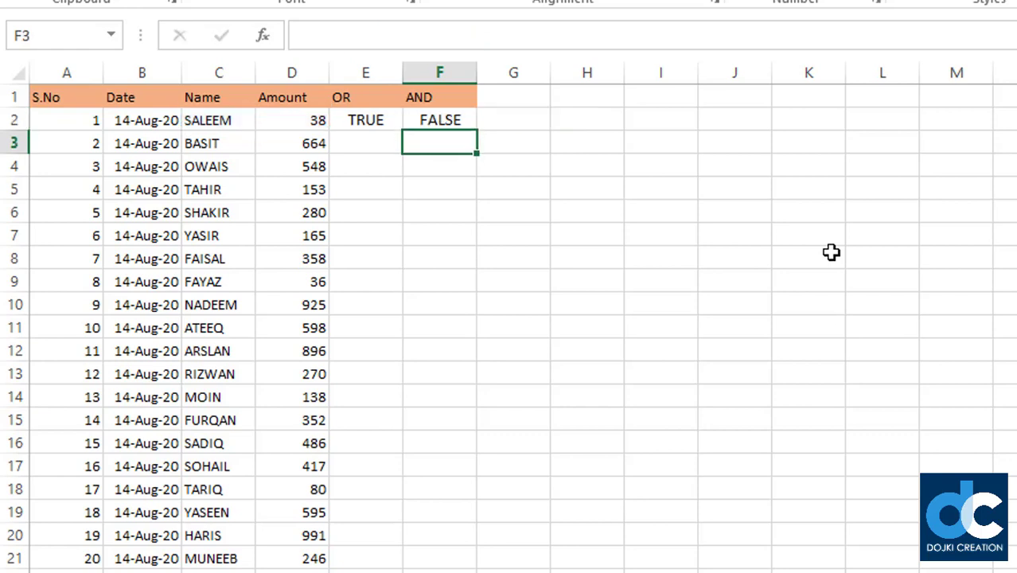
Step: Edit the AND formula in F2 so its first condition compares C2 with the name from row 2 as quoted text
key(Up)
key(F2)
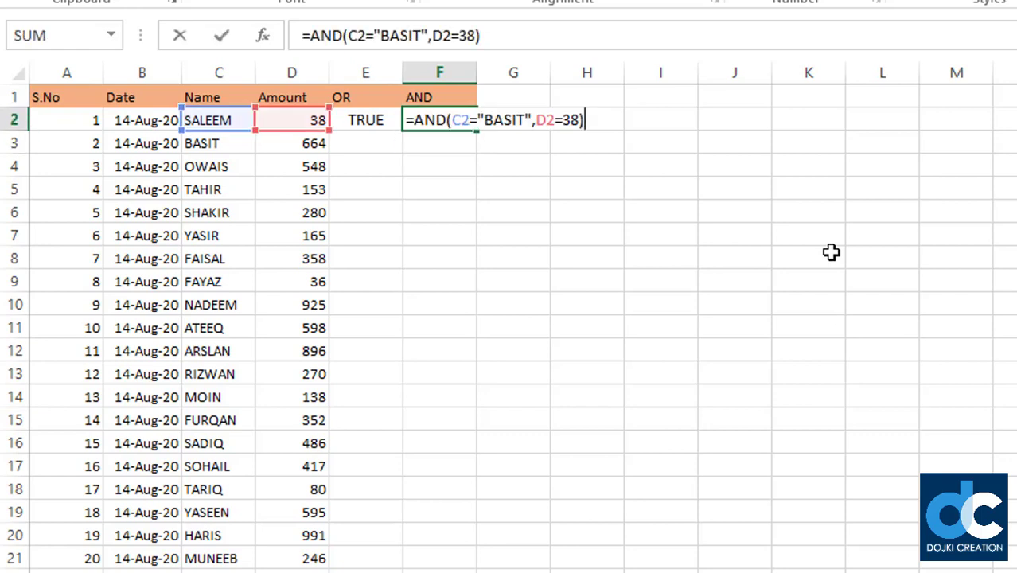
key(Left)
key(Left)
key(Left)
key(Left)
key(Left)
key(Left)
key(Left)
key(Left)
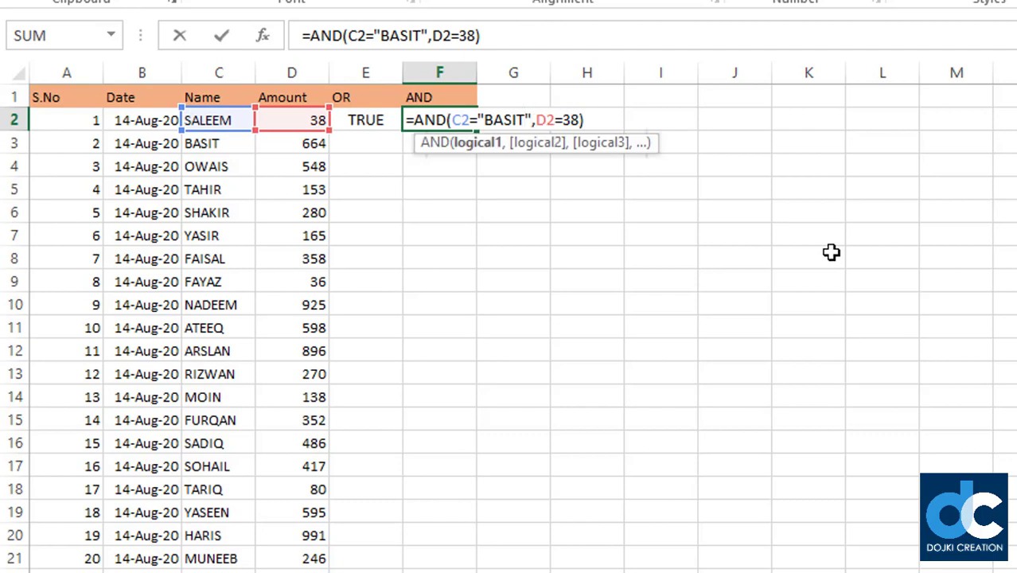
key(BackSpace)
key(BackSpace)
key(BackSpace)
key(BackSpace)
key(BackSpace)
text(SALEEM)
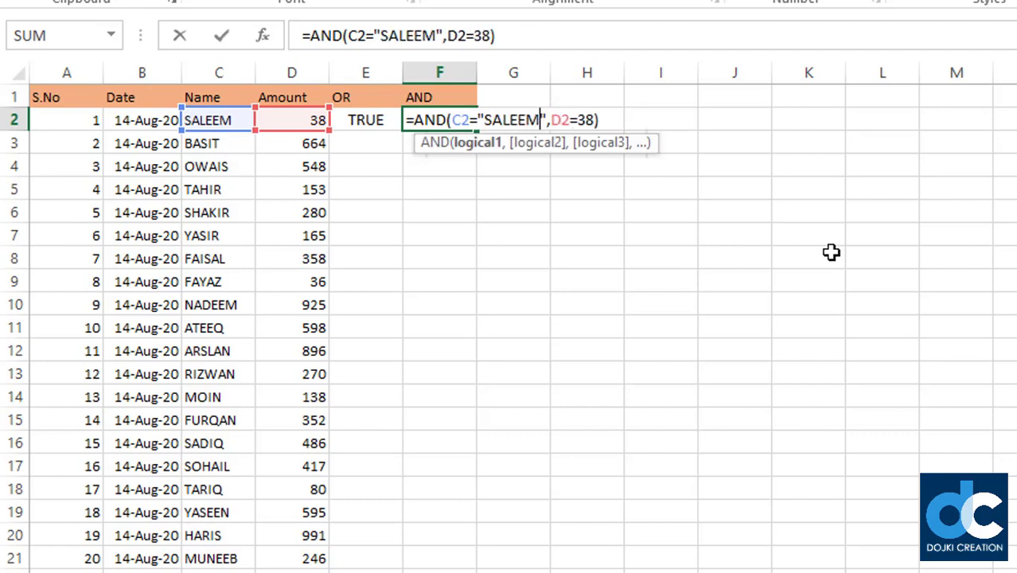
key(Return)
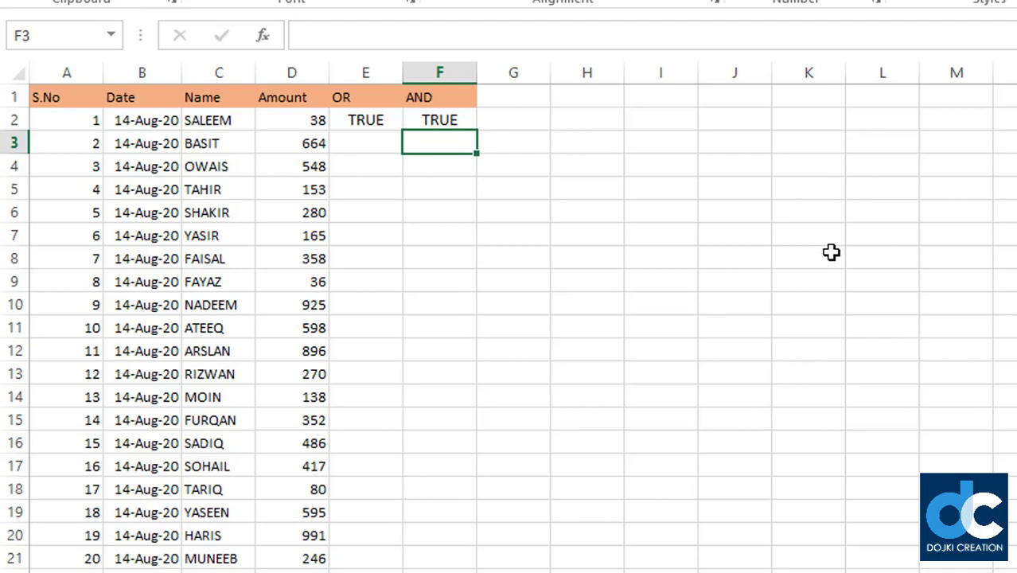
Step: Select the OR formula cell E2
key(Up)
key(Left)
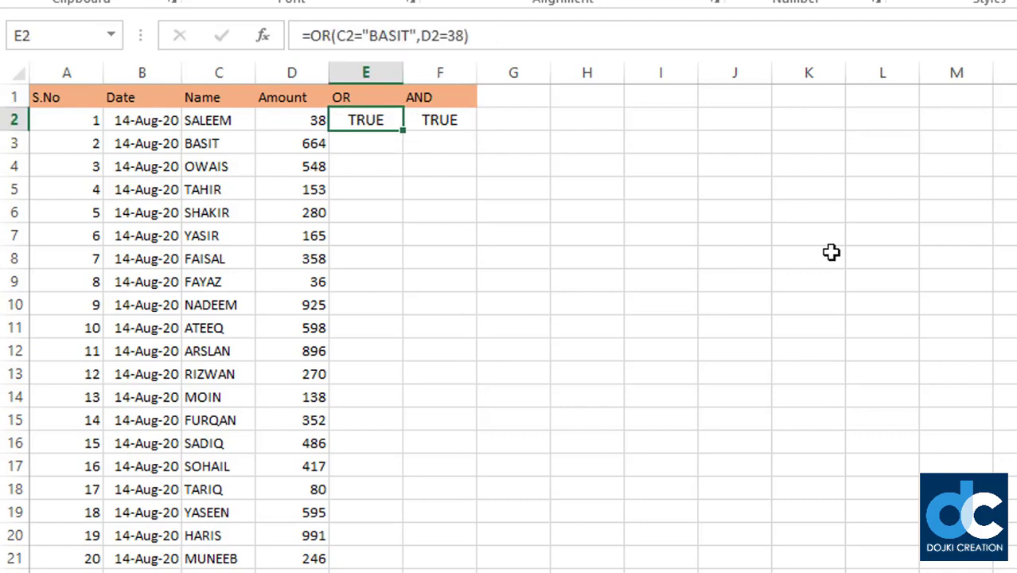